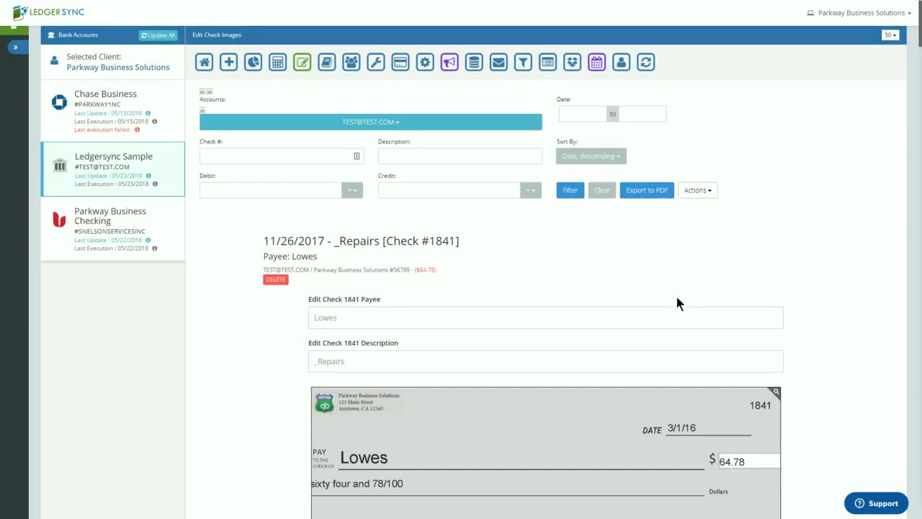
Scroll through the check images, check 1842's payee and description, then switch to the LedgerSync homepage
scroll(678, 303, "down", 6)
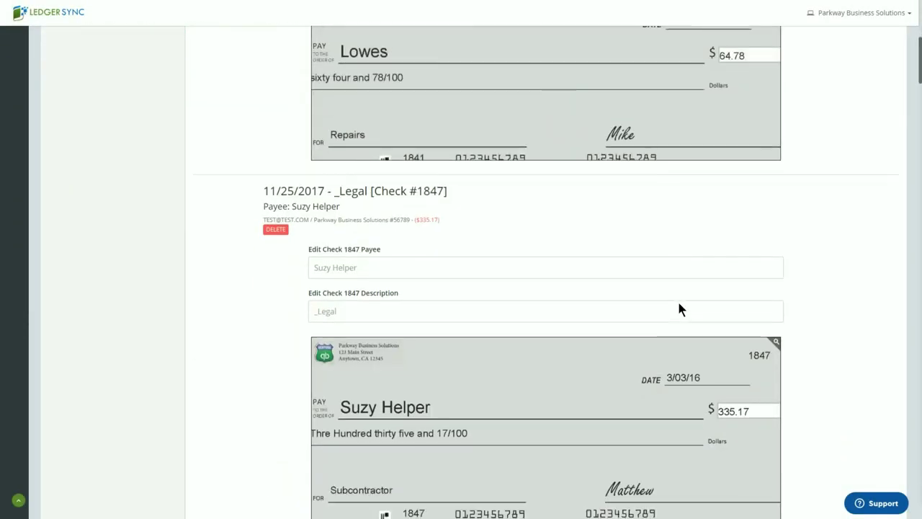
scroll(679, 310, "down", 3)
scroll(566, 293, "down", 2)
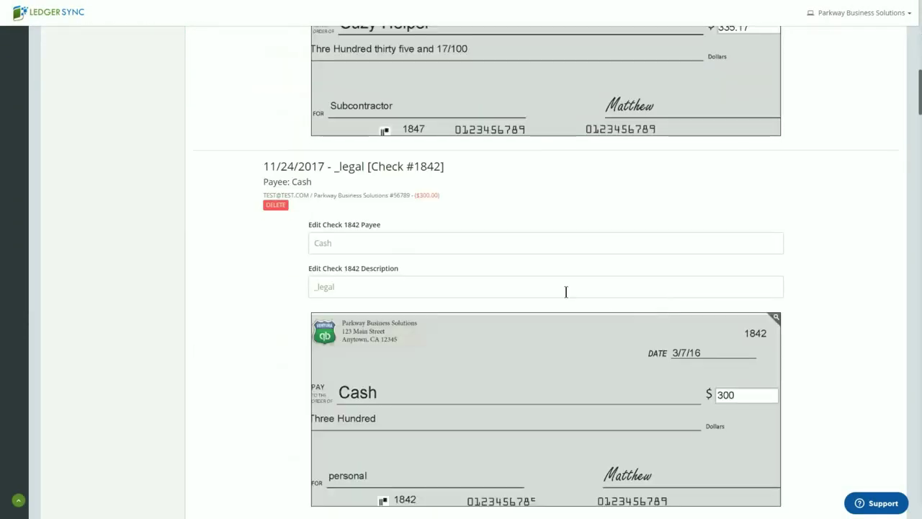
left_click(349, 242)
left_click(350, 286)
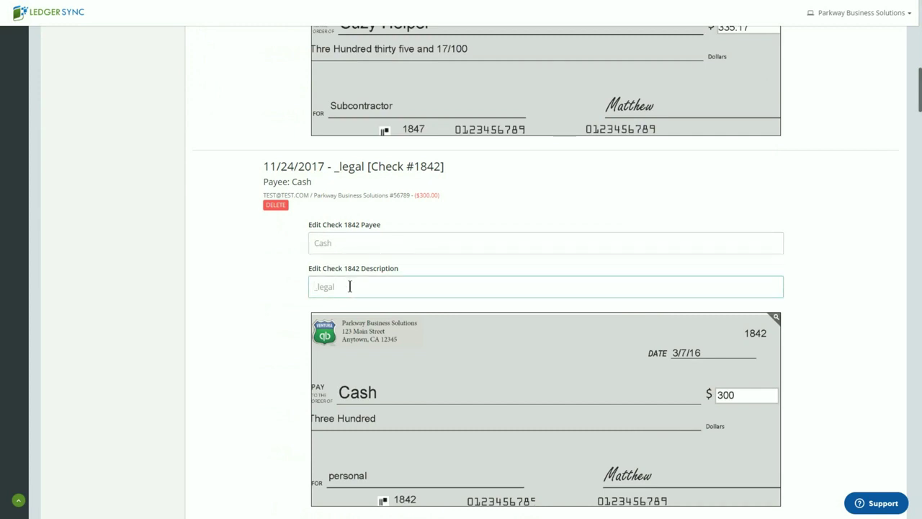
scroll(350, 284, "up", 3)
key("alt+Tab")
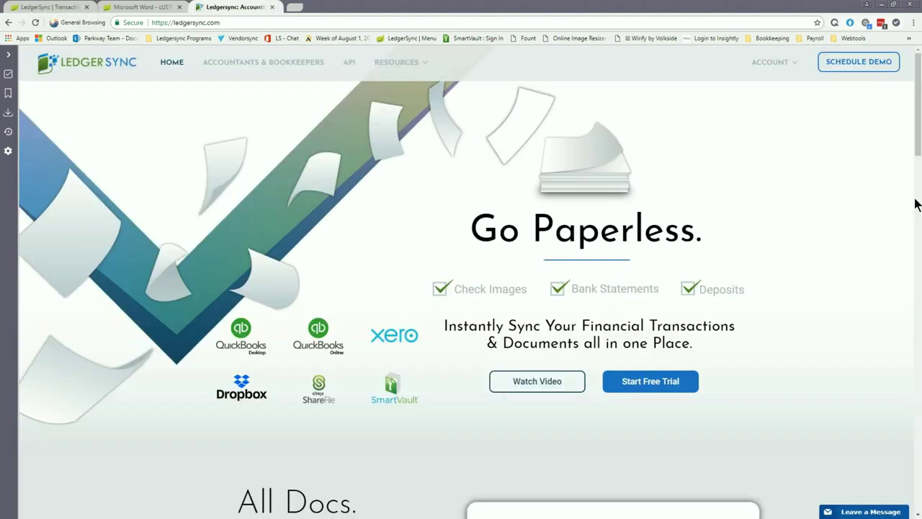
List March 2016 transactions for the Parkway Business Solutions #56789 account on the Transactions page
left_click(33, 6)
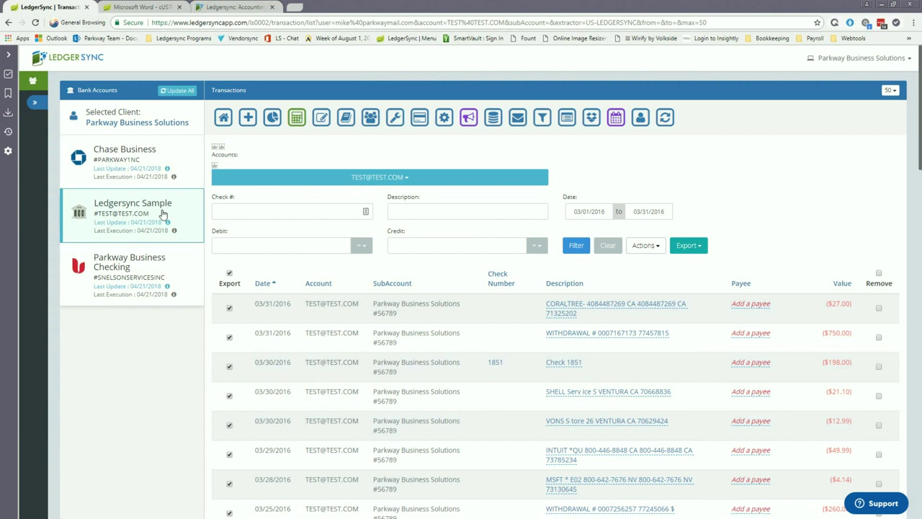
left_click(406, 177)
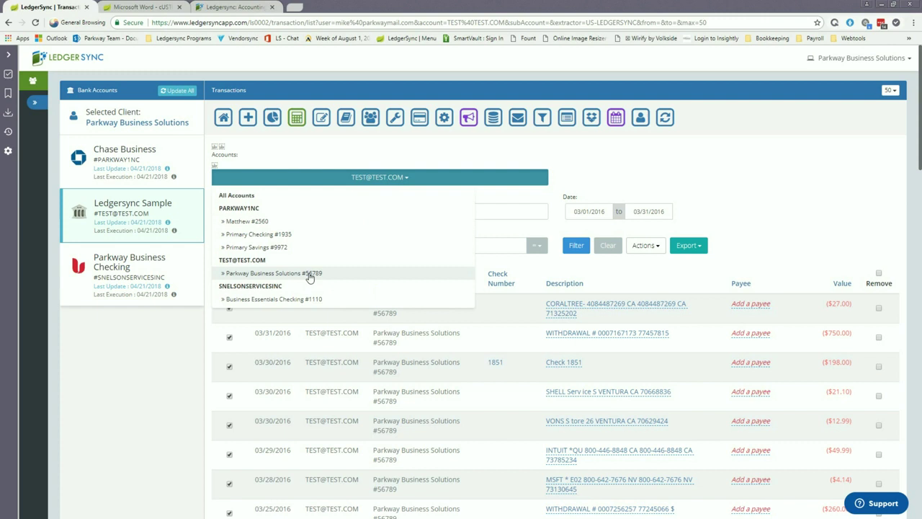
left_click(389, 179)
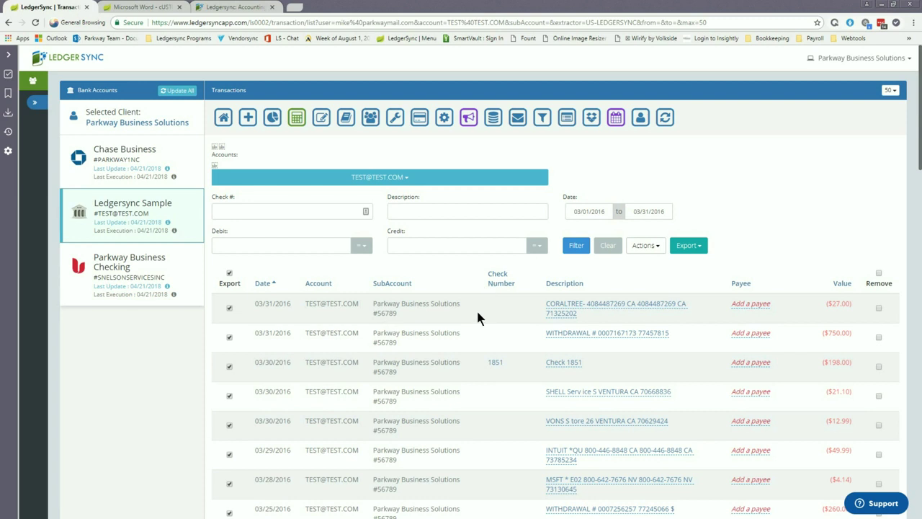
Export the listed transactions To OFX as a downloaded file
left_click(699, 246)
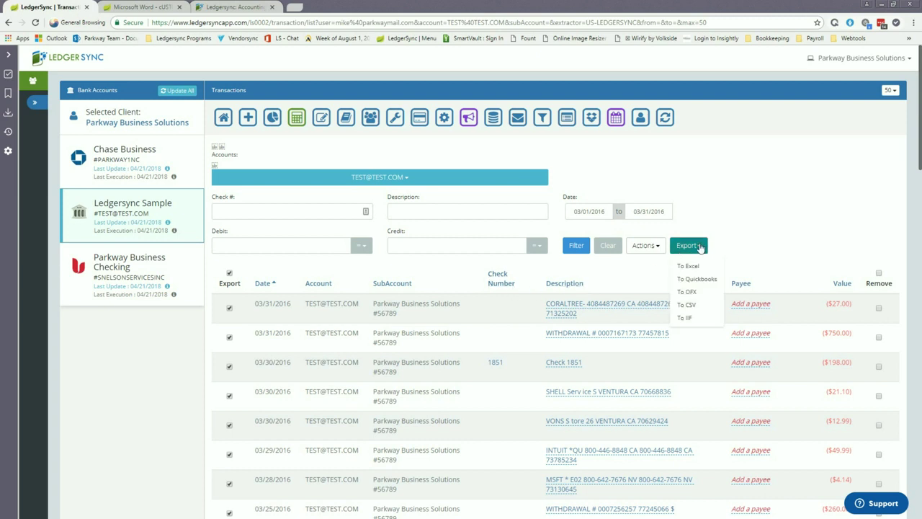
left_click(690, 293)
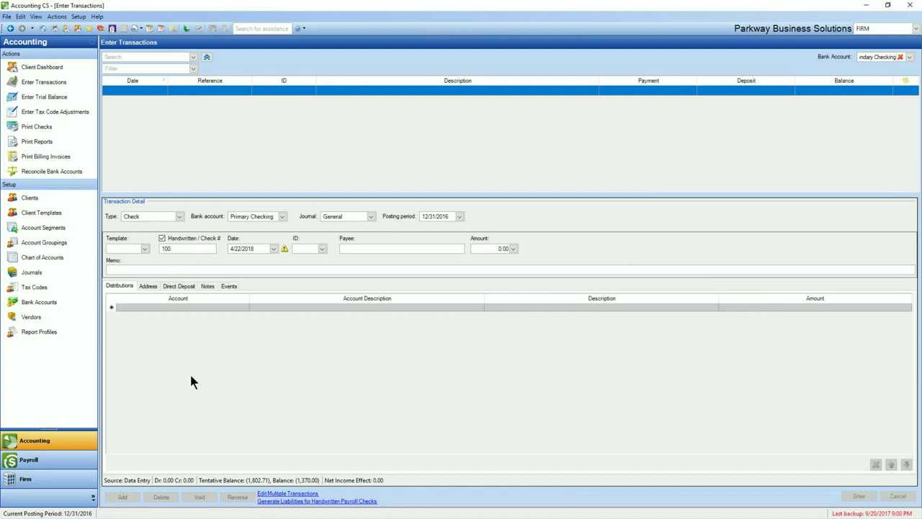
Open Reconcile Bank Accounts and select the Secondary Checking 6/1/2017–6/30/2017 reconciliation
left_click(45, 174)
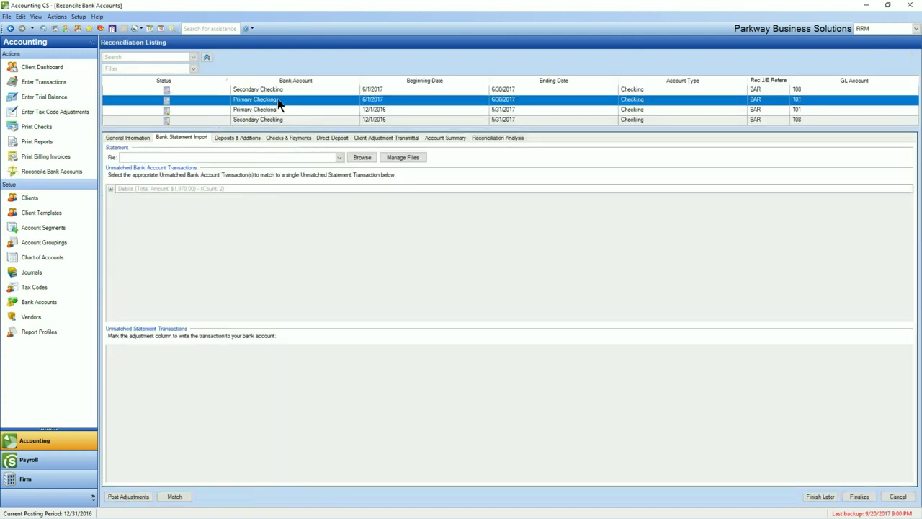
left_click(273, 91)
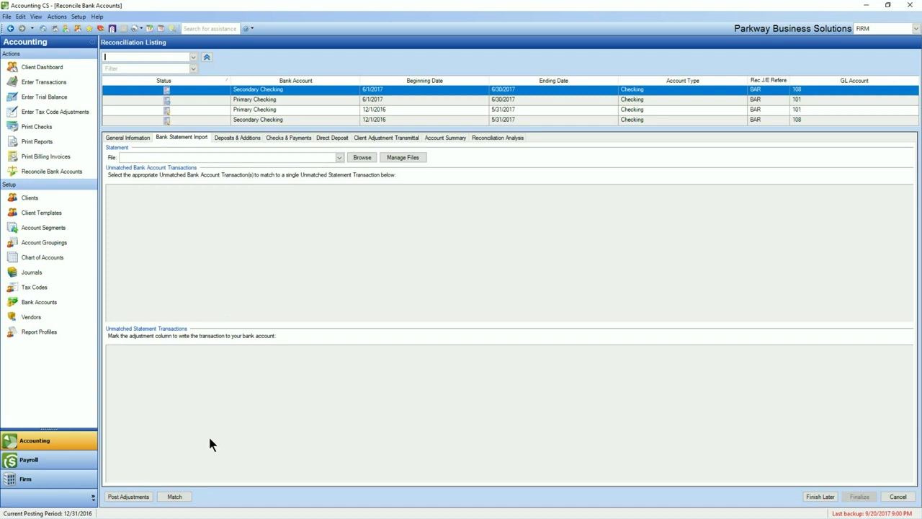
Import transactions_04_22_2018 (2).ofx from the Downloads folder as the bank statement
left_click(368, 157)
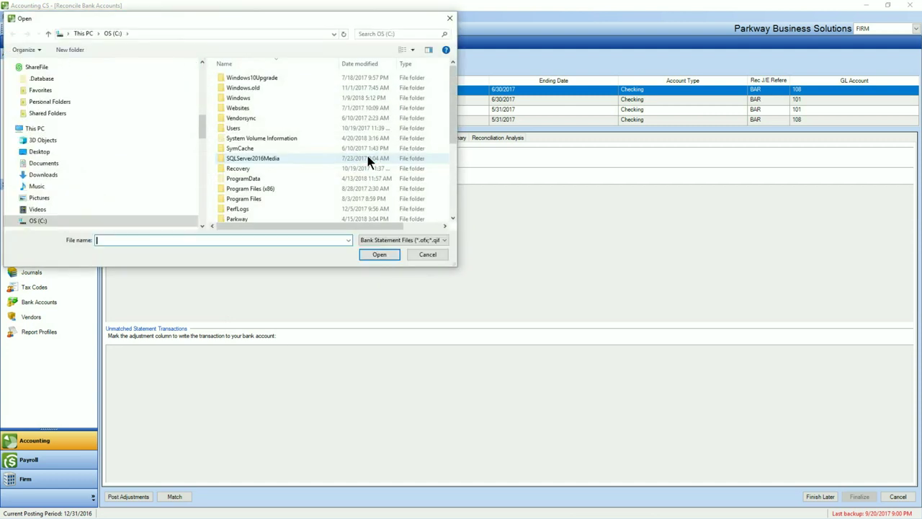
left_click(43, 175)
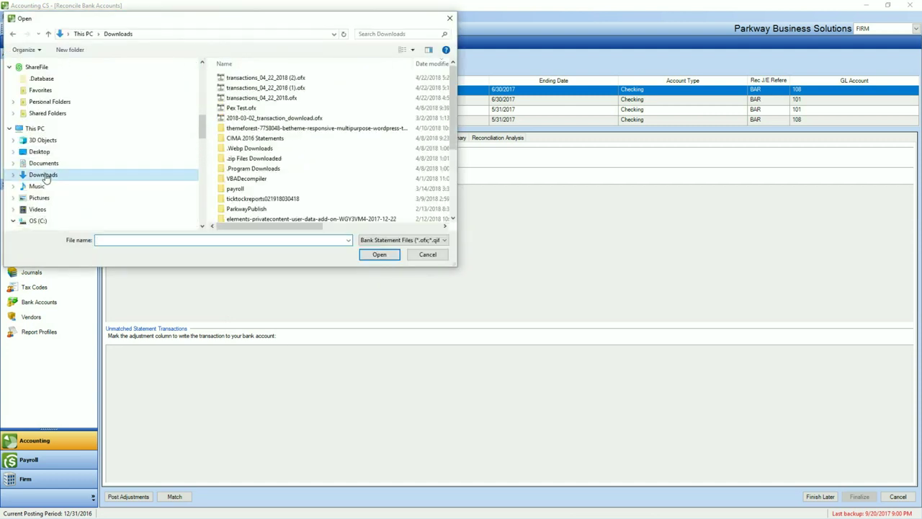
left_click(291, 78)
left_click(380, 255)
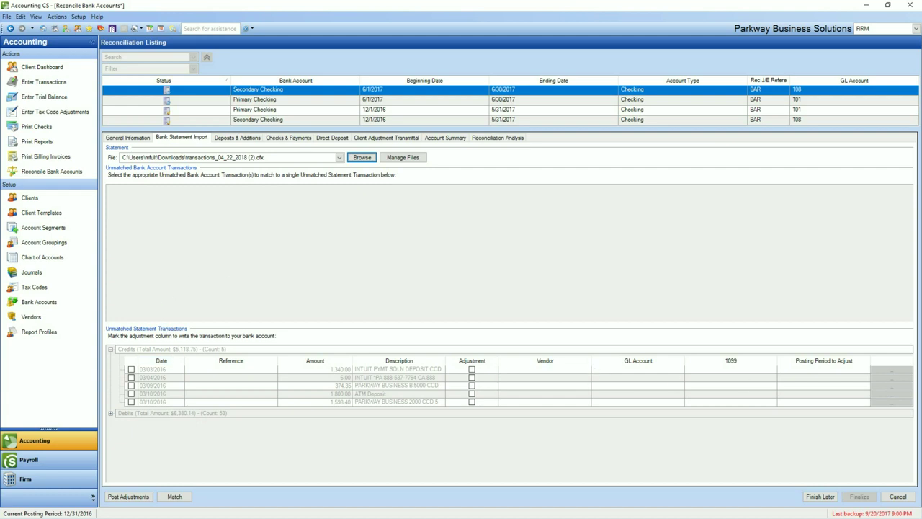
key("alt+Tab")
left_click(149, 8)
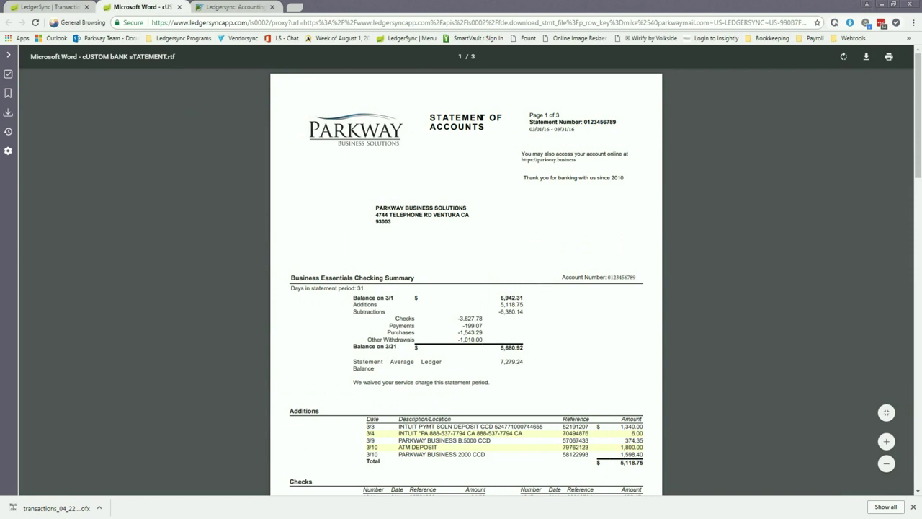
key("alt+Tab")
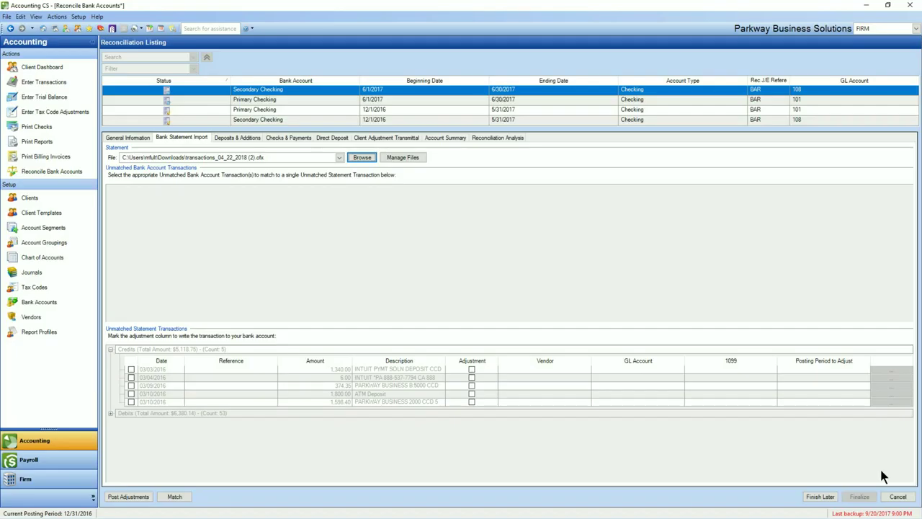
Mark the five credits (1,340.00, 6.00, 374.35, 1,800.00, 1,598.40) as adjustments
left_click(471, 369)
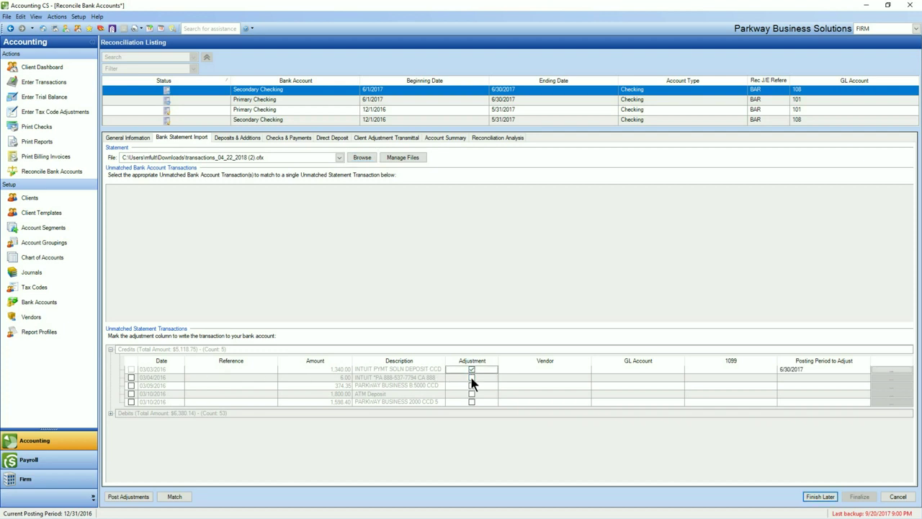
left_click(471, 378)
left_click(472, 385)
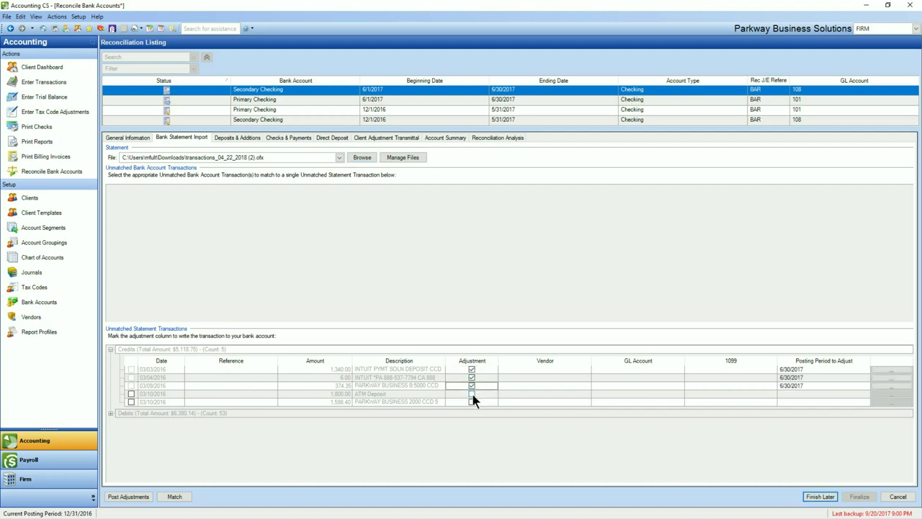
left_click(471, 393)
left_click(471, 401)
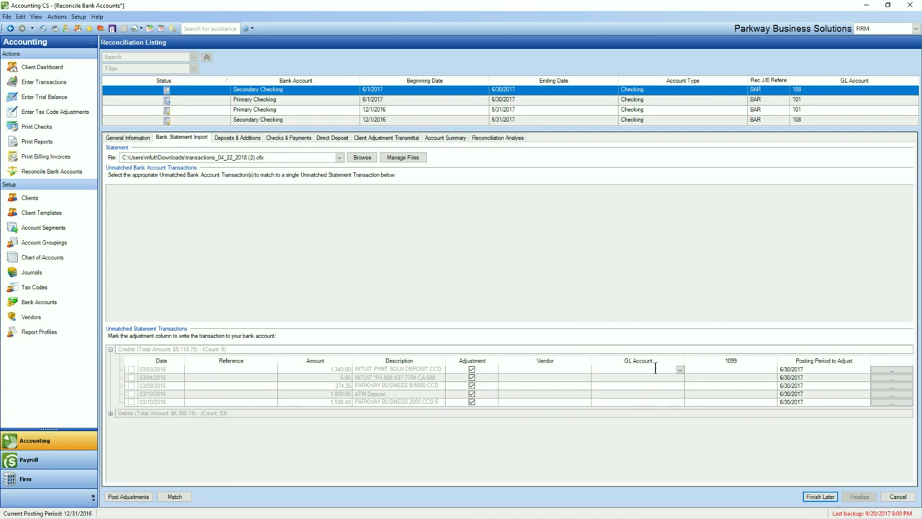
Enter GL account 415 for each of the five adjustment credits
type("415")
left_click(599, 376)
key("Down")
key("Down")
left_click(601, 401)
type("415")
key("Tab")
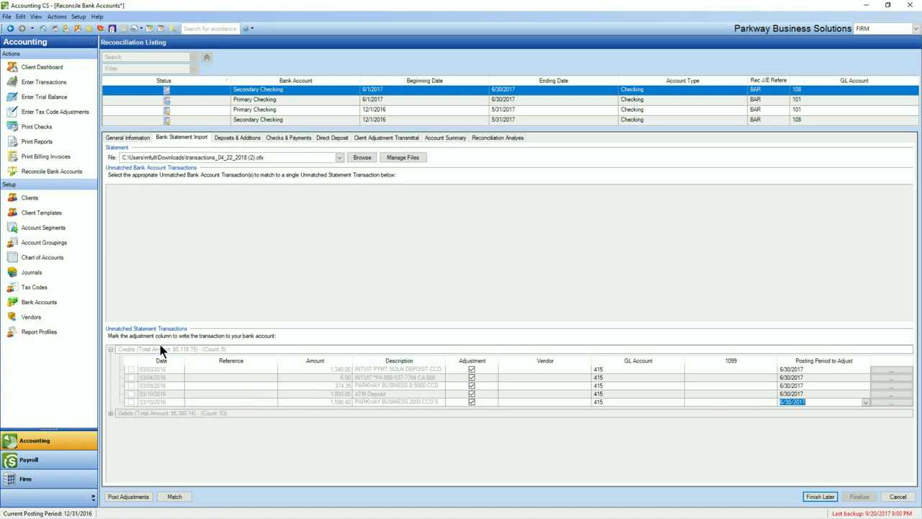
left_click(116, 494)
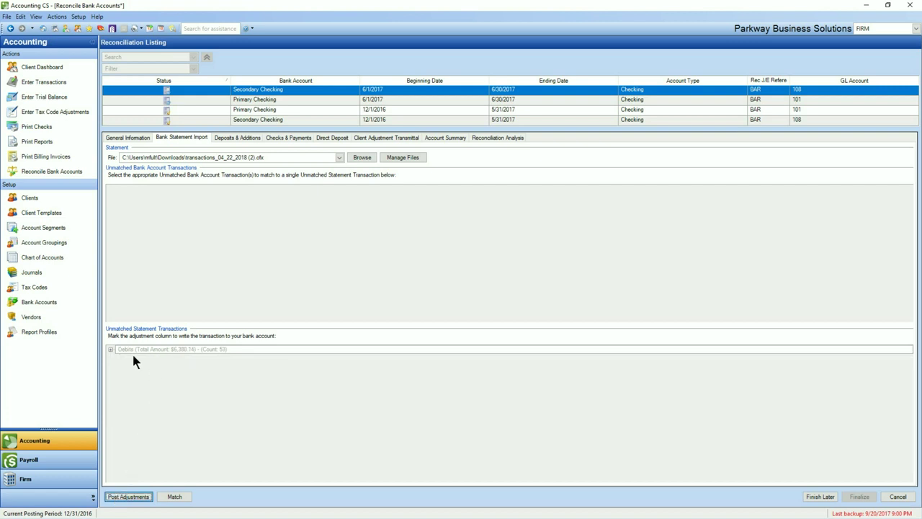
left_click(224, 137)
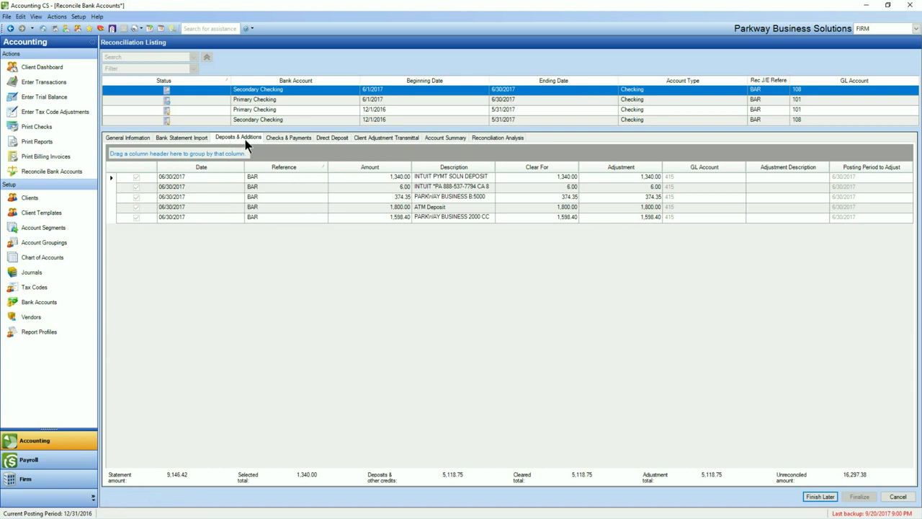
left_click(195, 138)
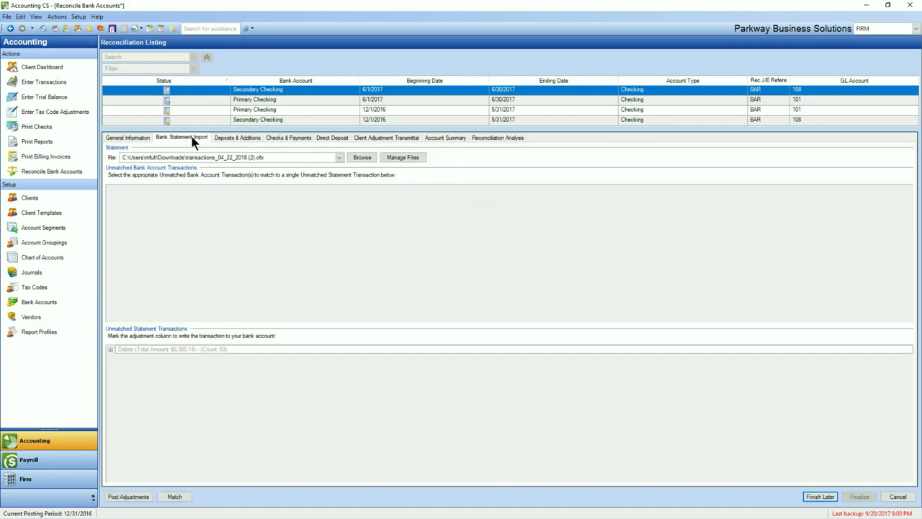
Mark the first three statement debits, including Office Depot and Check 1848, as adjustments
left_click(110, 349)
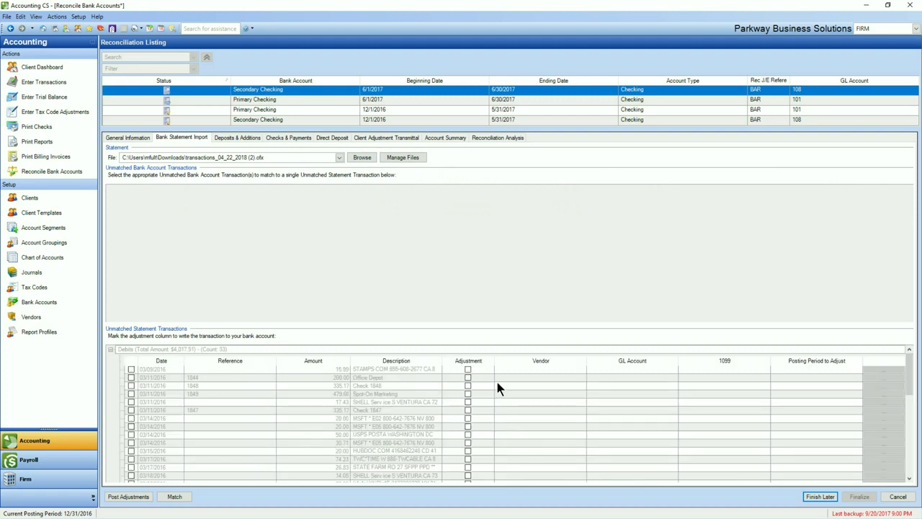
left_click(468, 369)
left_click(468, 376)
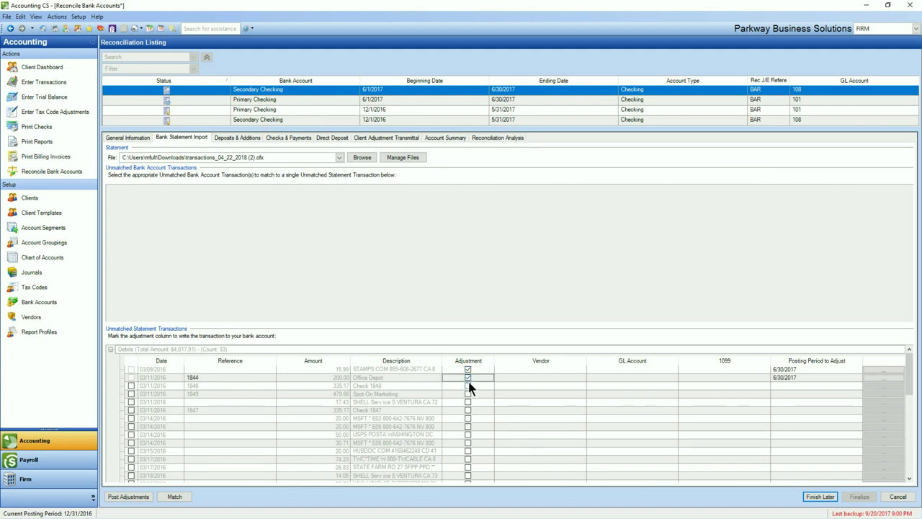
left_click(467, 385)
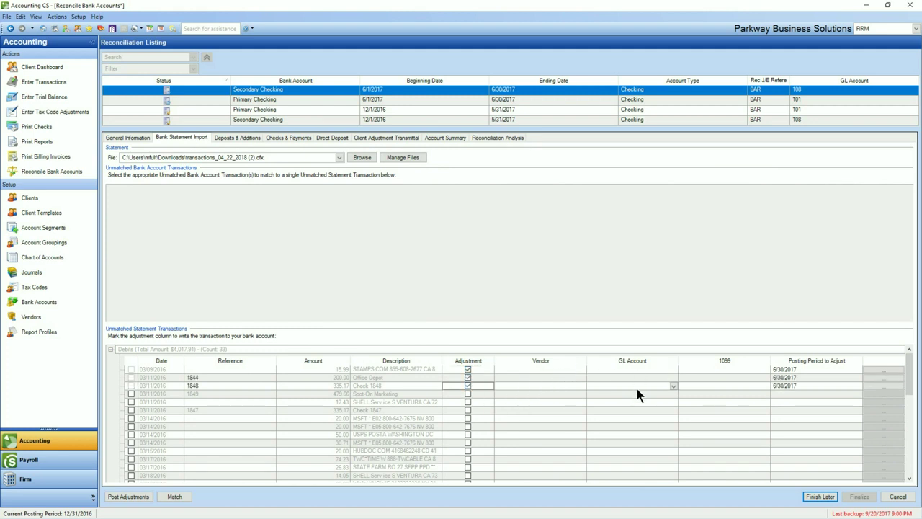
left_click(241, 138)
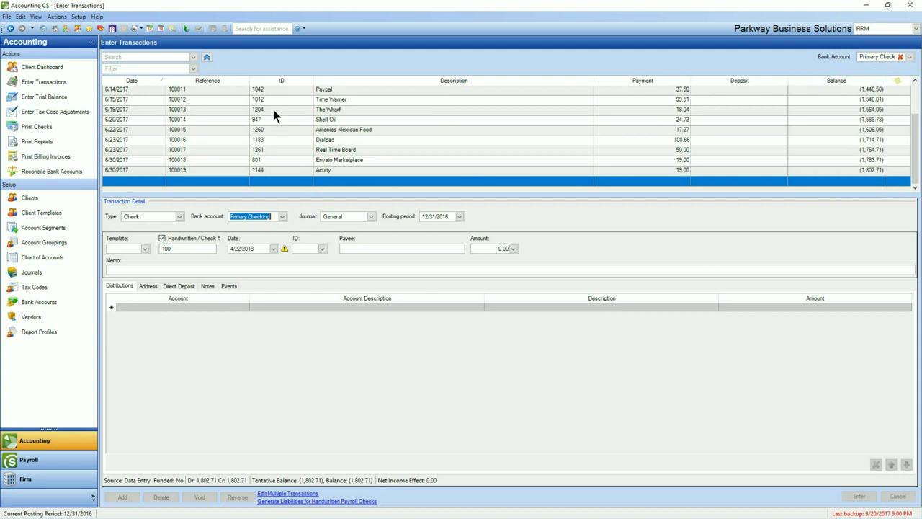
Return to the Reconcile Bank Accounts listing for the Primary Checking June 2017 reconciliation
scroll(270, 131, "up", 1)
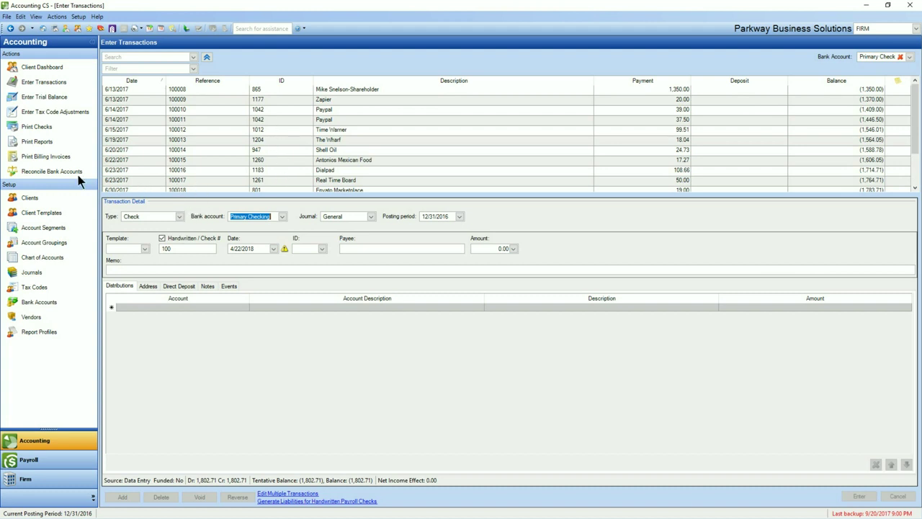
left_click(44, 174)
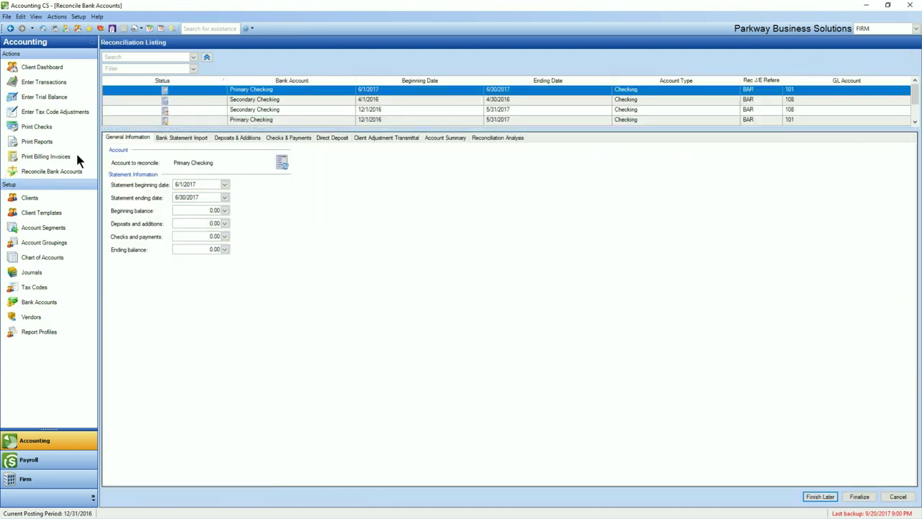
Import transactions_04_22_2018 (3).ofx from Downloads on the Bank Statement Import page
left_click(182, 138)
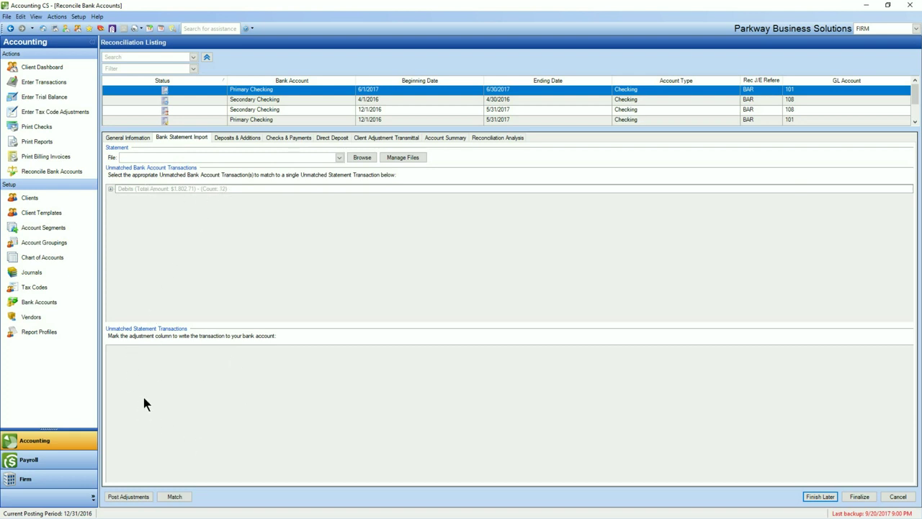
left_click(359, 158)
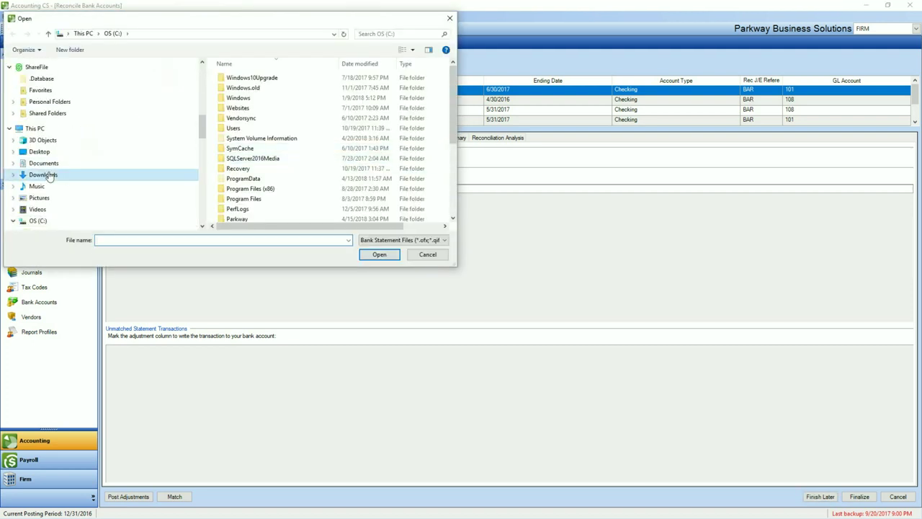
left_click(46, 175)
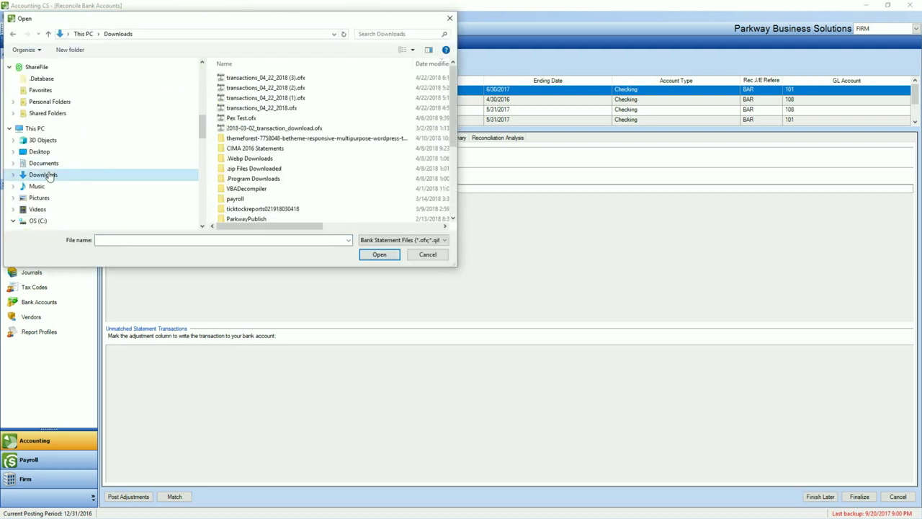
left_click(269, 77)
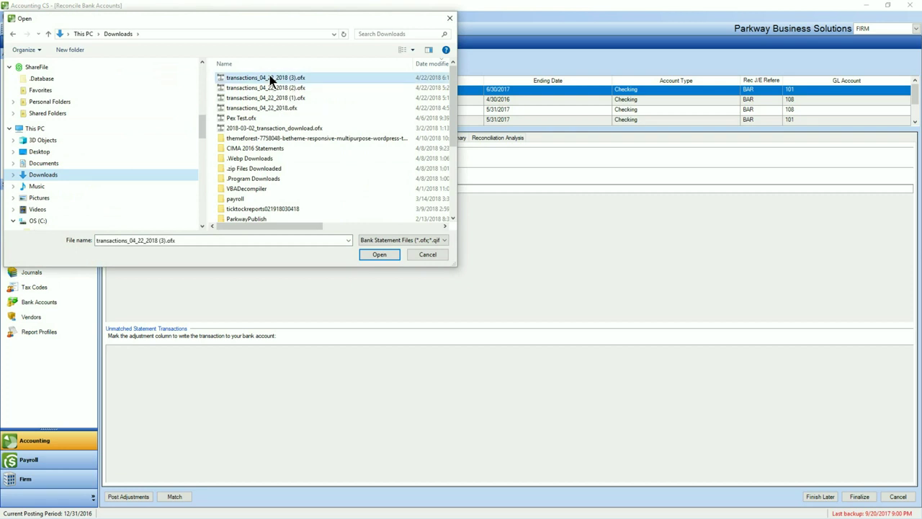
left_click(374, 258)
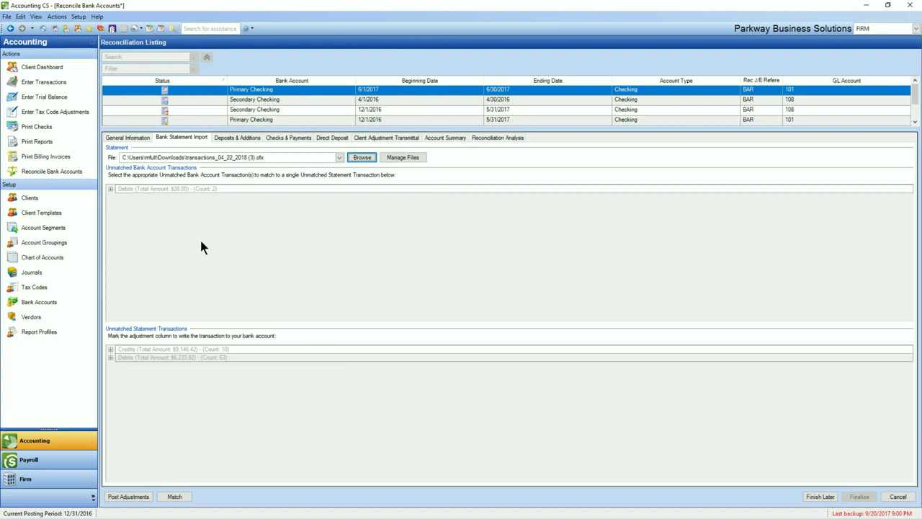
Expand the unmatched bank debits and statement credits and debits, then compare against LedgerSync
left_click(110, 188)
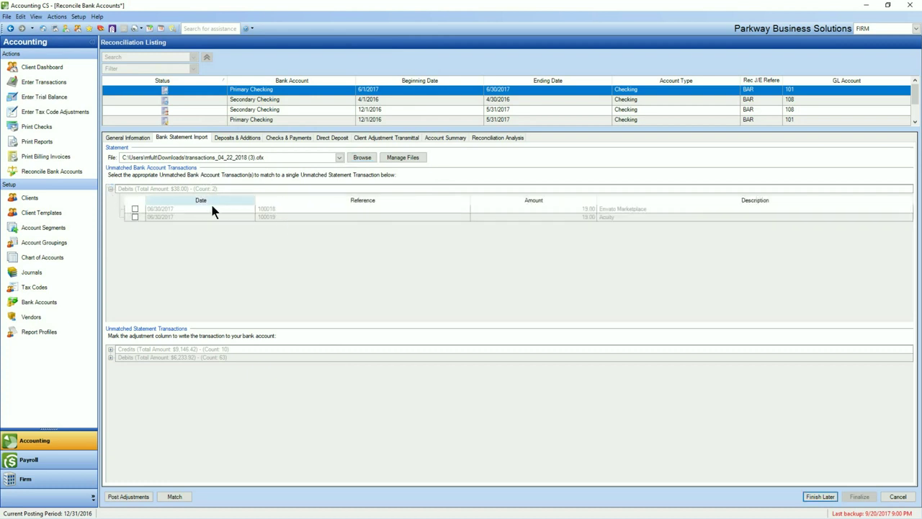
left_click(110, 348)
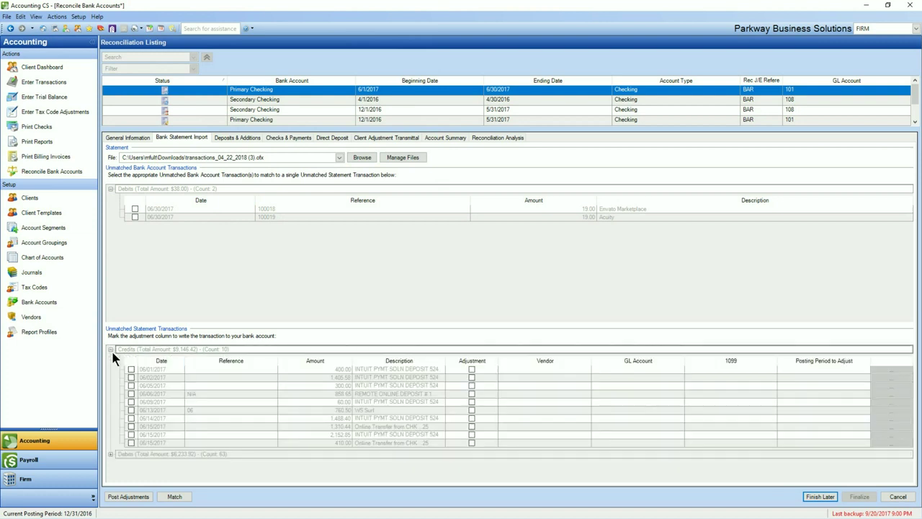
left_click(111, 454)
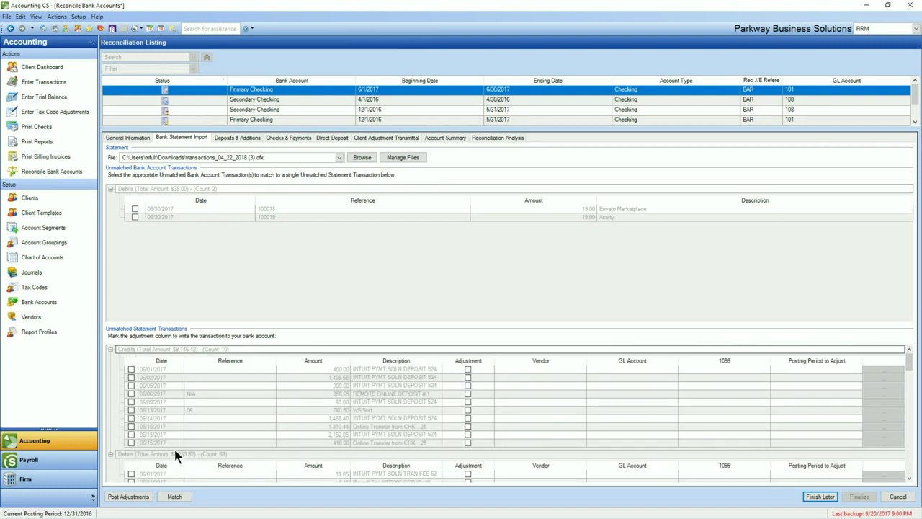
scroll(318, 425, "down", 3)
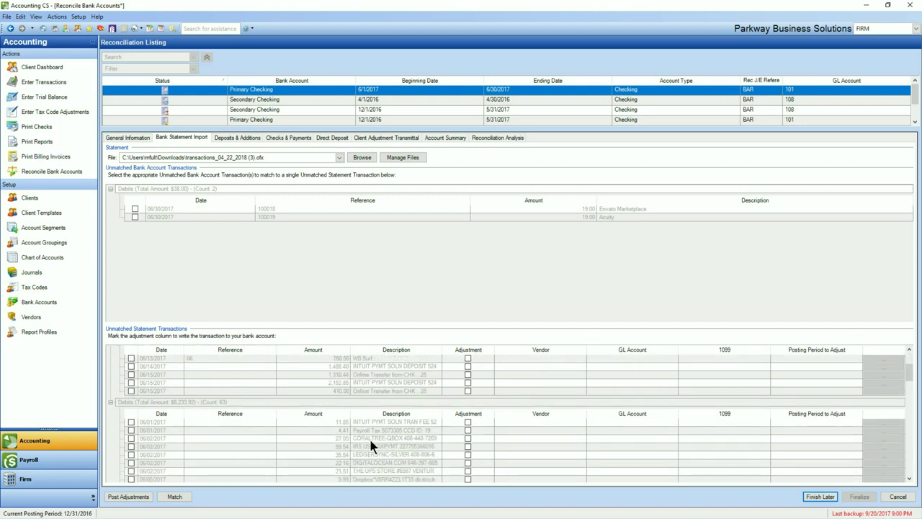
scroll(369, 435, "down", 1)
scroll(371, 441, "down", 5)
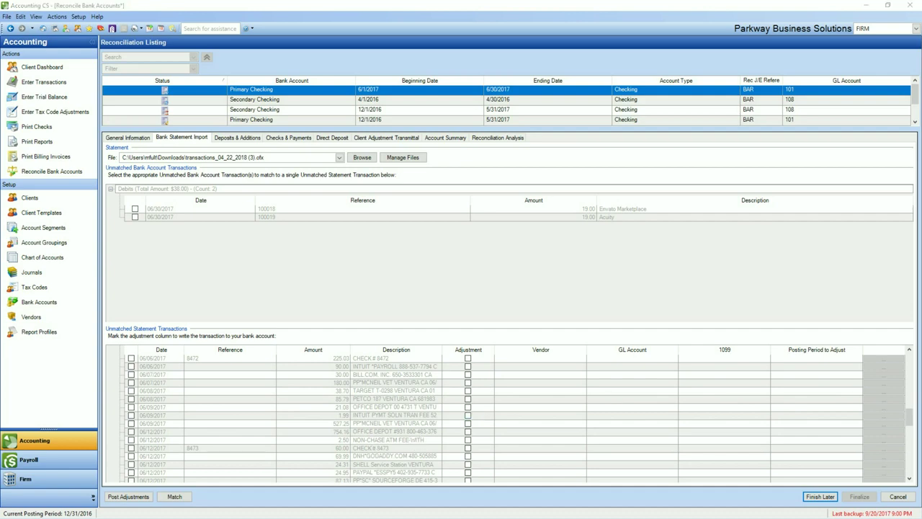
key("alt+Tab")
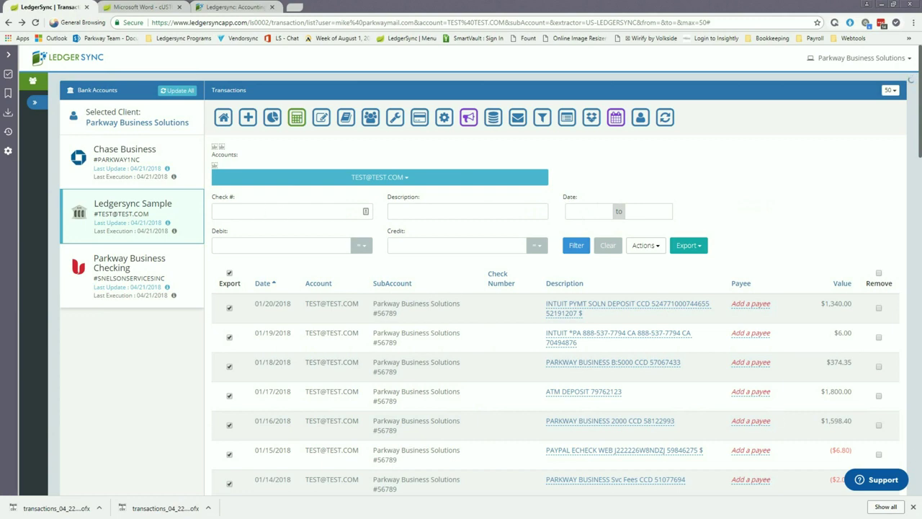
key("alt+Tab")
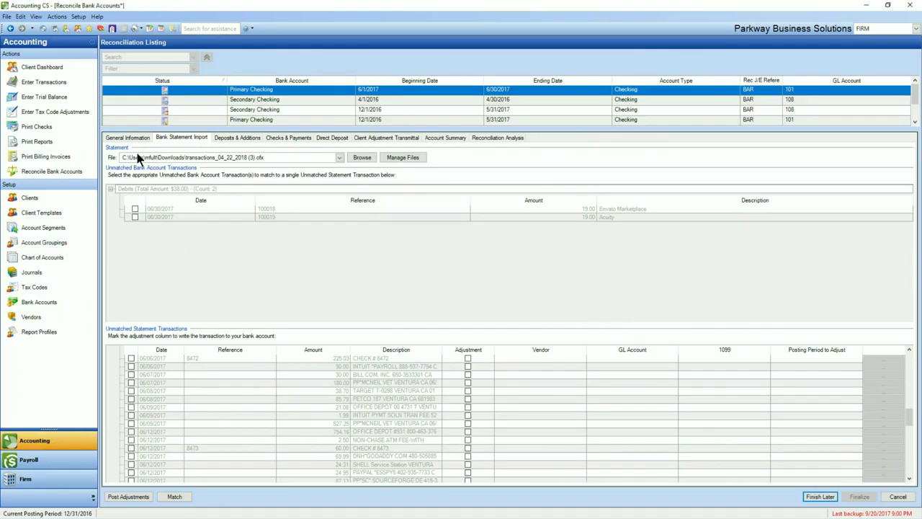